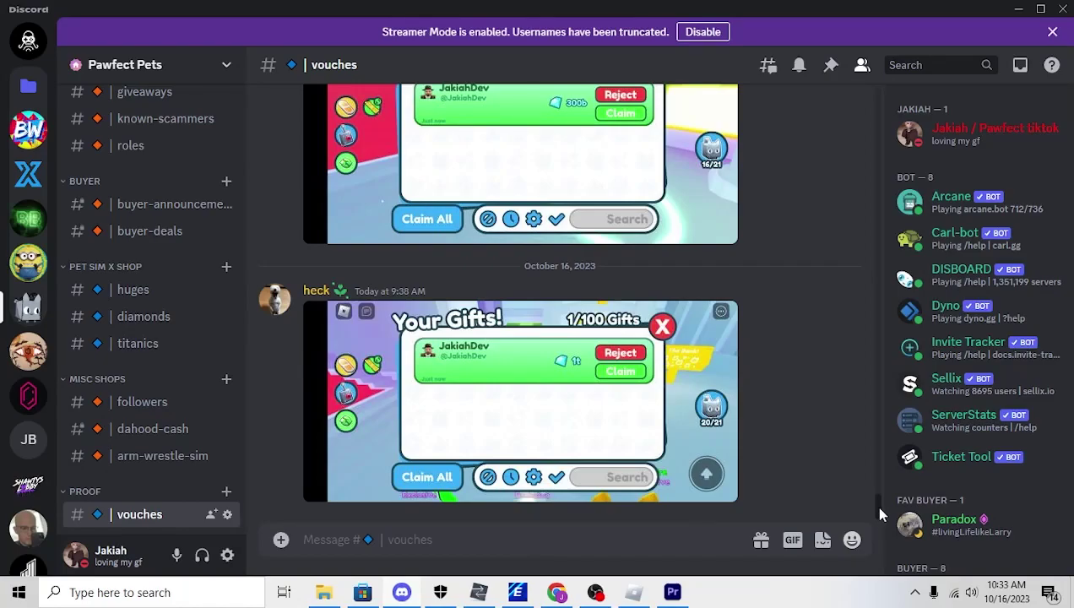
Open EA's User Agreement page in the emulator from the Sims birth-date prompt's link.
{"action": "left_click_drag", "start_coordinate": [880, 511], "coordinate": [890, 376]}
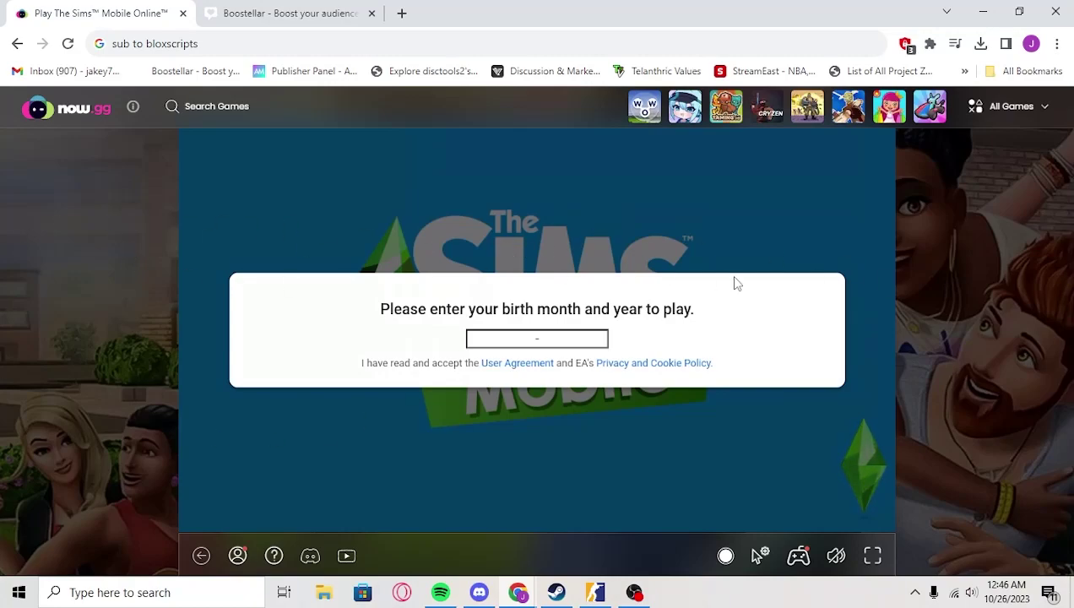
{"action": "left_click", "coordinate": [521, 365]}
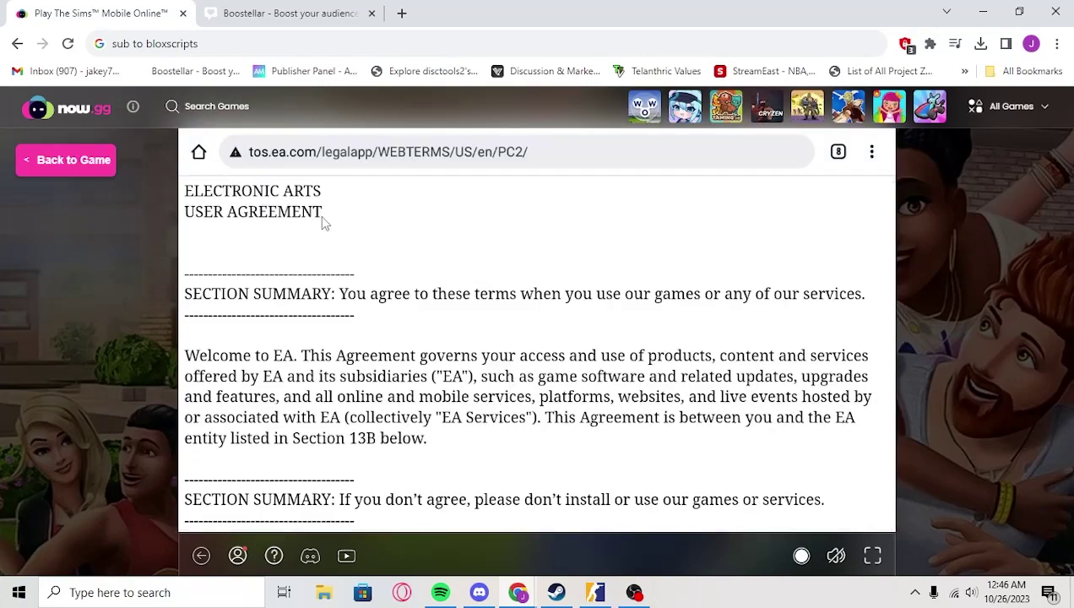
Start Boostellar's Hydrogen APK unlock action and visit the required sponsor page.
{"action": "left_click", "coordinate": [290, 13]}
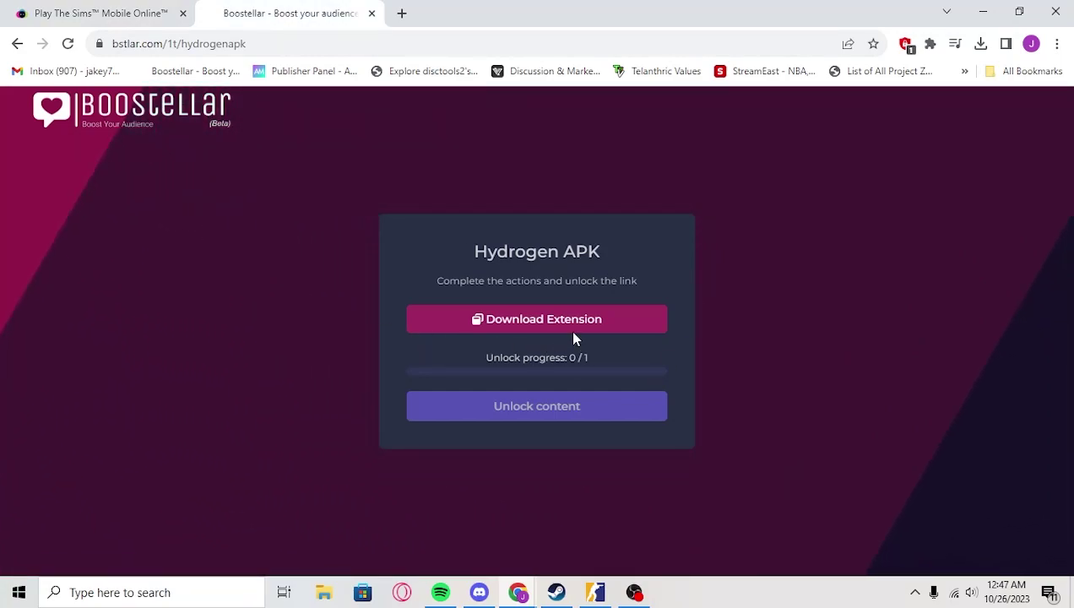
{"action": "left_click", "coordinate": [574, 330]}
{"action": "left_click", "coordinate": [264, 243]}
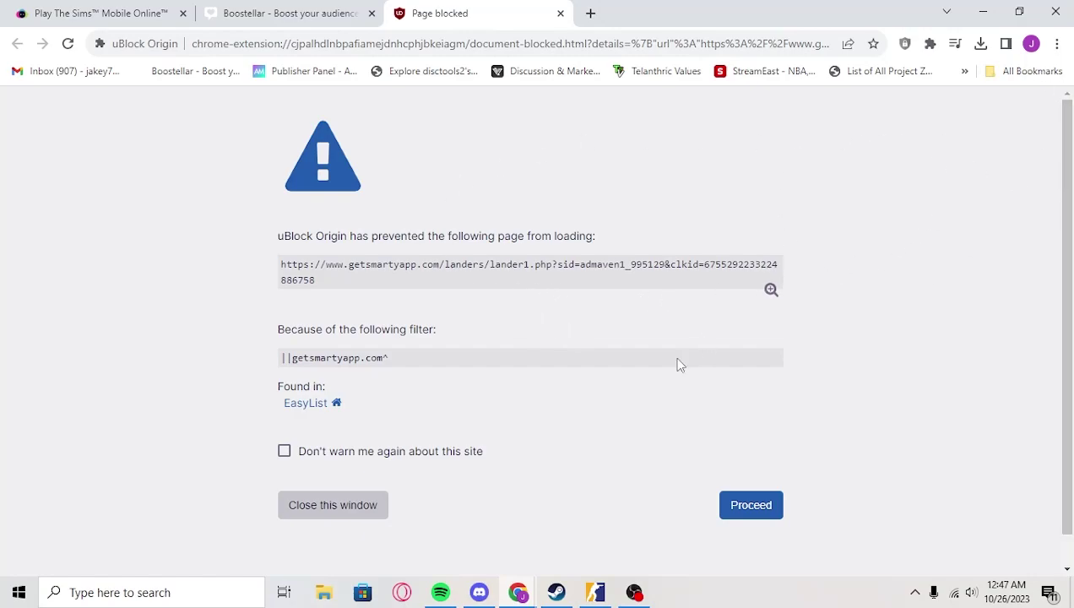
{"action": "left_click", "coordinate": [287, 13]}
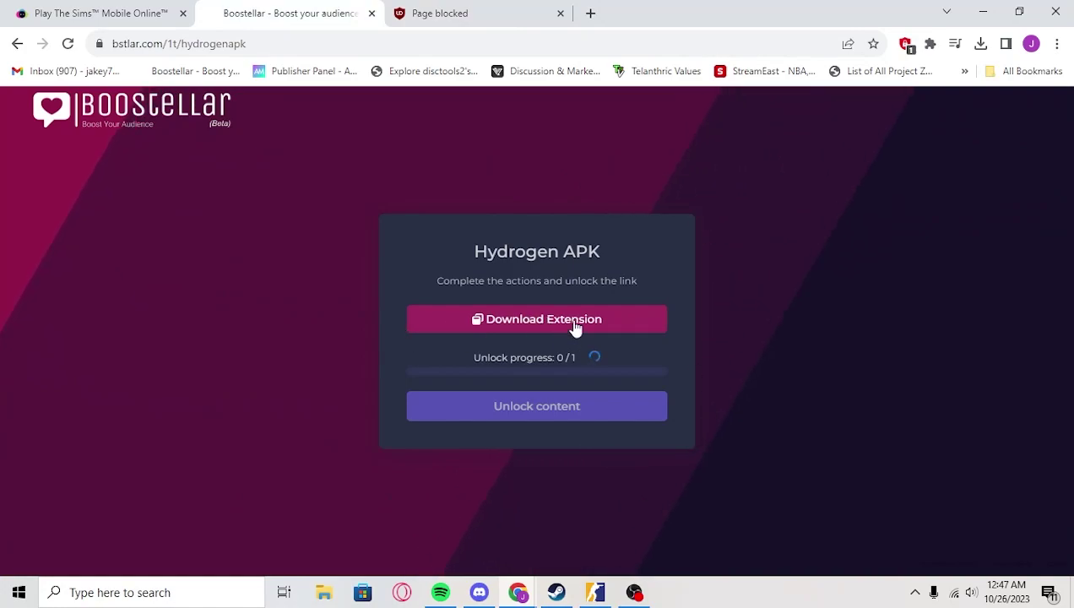
{"action": "left_click", "coordinate": [435, 14]}
{"action": "left_click", "coordinate": [321, 11]}
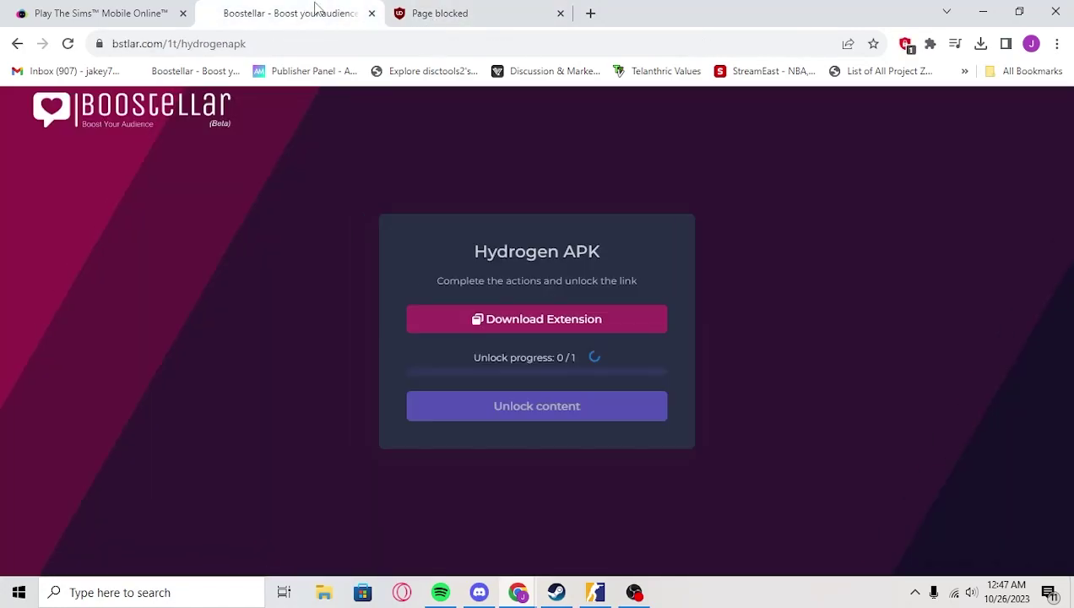
{"action": "left_click", "coordinate": [544, 318]}
{"action": "left_click", "coordinate": [280, 237]}
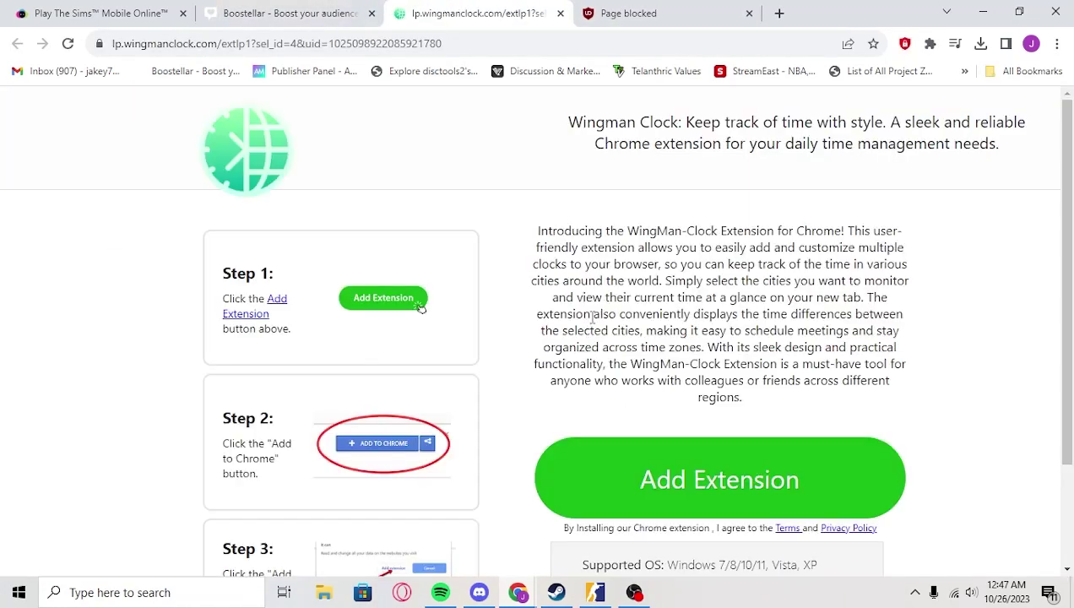
Confirm the unlock reached 1/1 and unlock the MediaFire link for hydrogen_596.apk.
{"action": "scroll", "coordinate": [786, 350], "scroll_direction": "down", "scroll_amount": 2}
{"action": "scroll", "coordinate": [781, 456], "scroll_direction": "up", "scroll_amount": 2}
{"action": "left_click", "coordinate": [274, 15]}
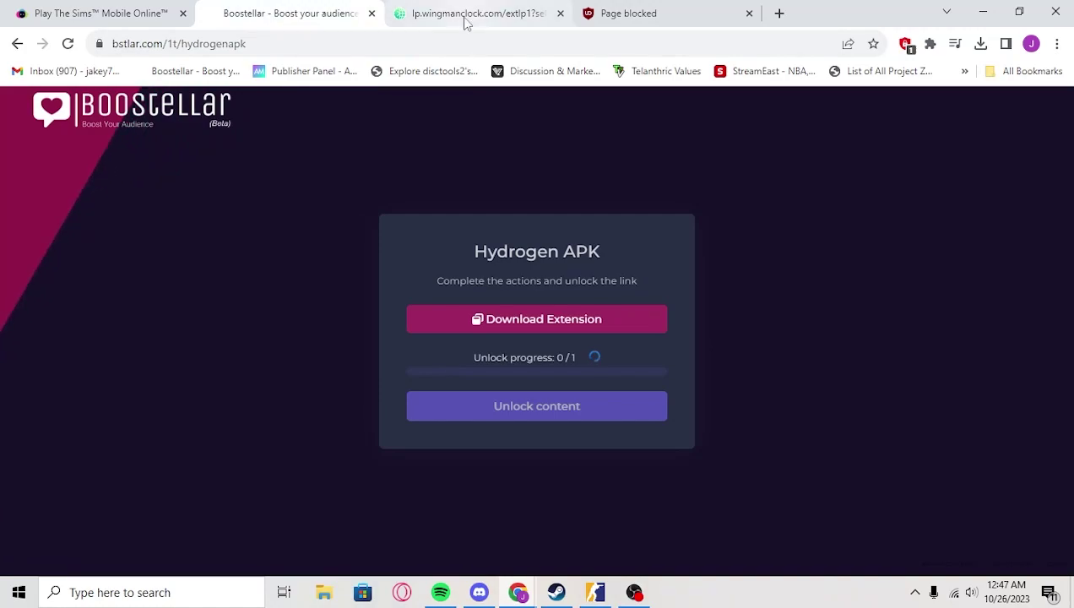
{"action": "left_click", "coordinate": [465, 16]}
{"action": "left_click", "coordinate": [300, 12]}
{"action": "left_click", "coordinate": [486, 13]}
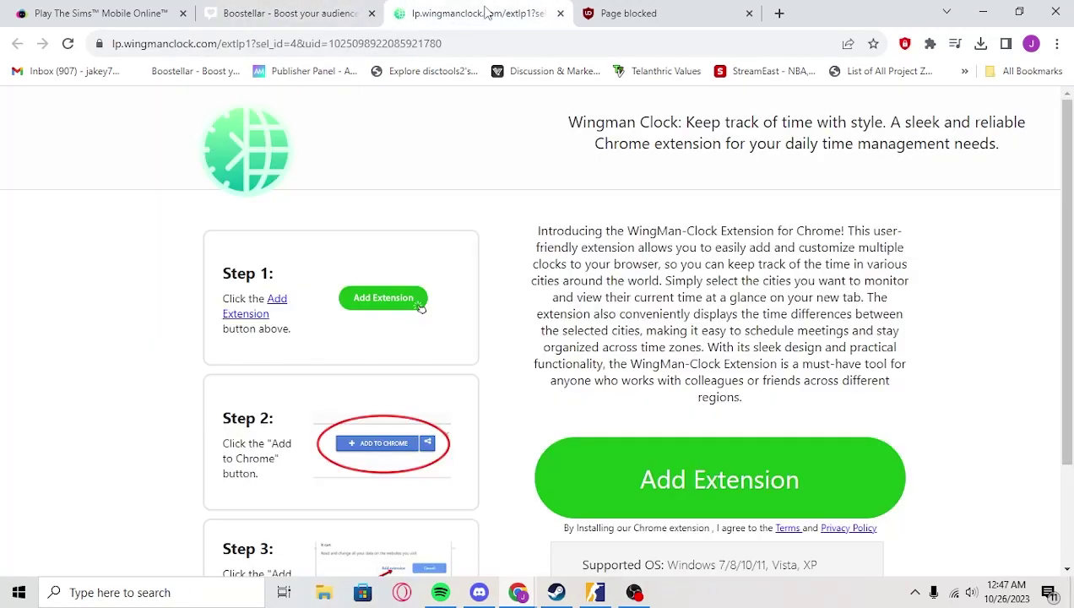
{"action": "left_click", "coordinate": [292, 13]}
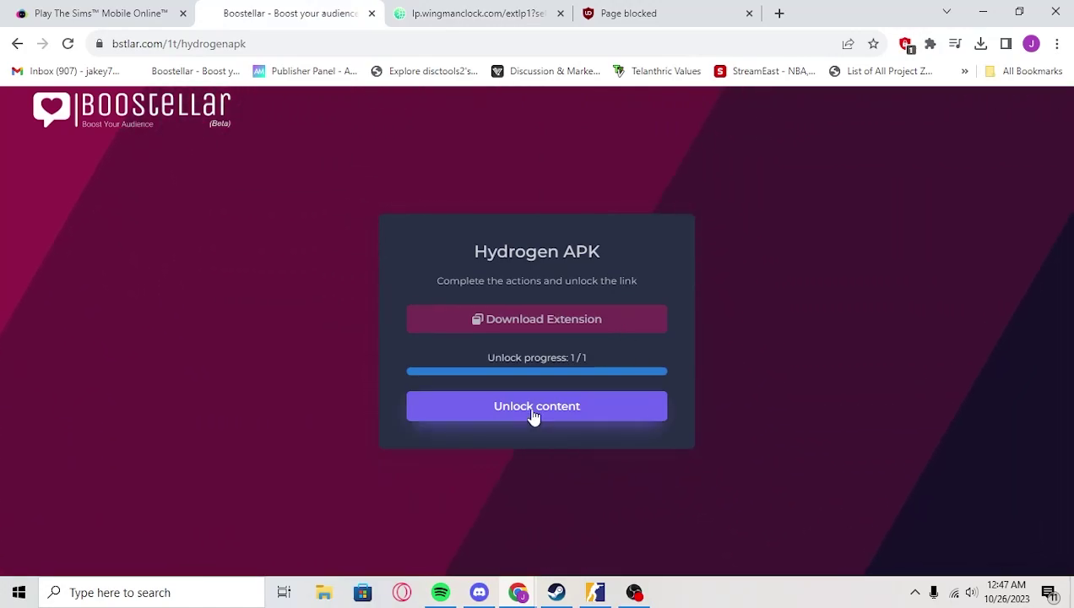
{"action": "left_click", "coordinate": [534, 413]}
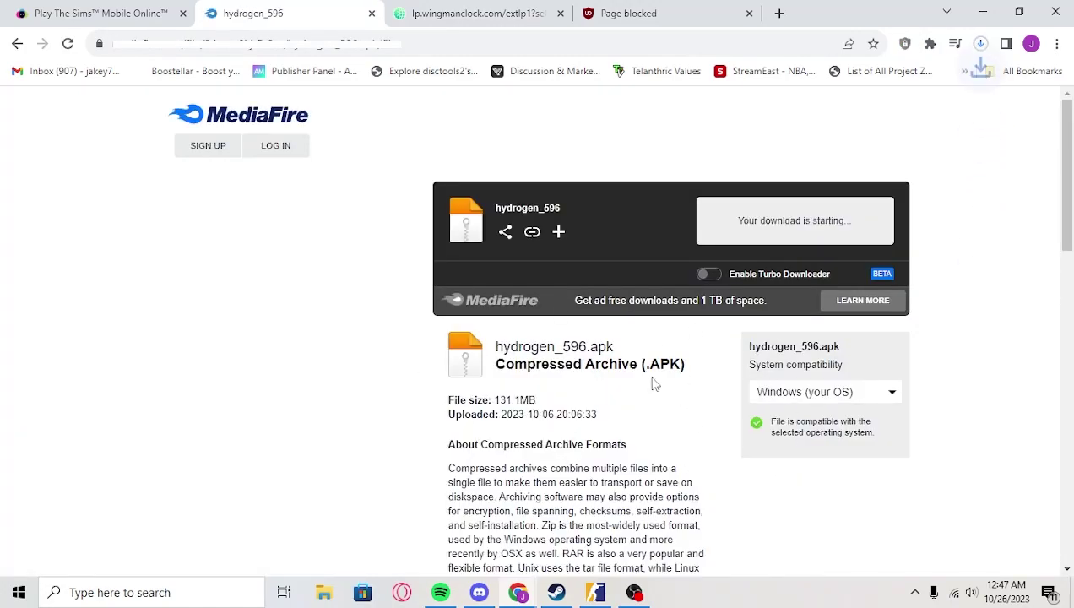
Cancel the hydrogen_596 download on the PC and return to the now.gg Sims tab.
{"action": "left_click", "coordinate": [980, 44]}
{"action": "left_click", "coordinate": [968, 114]}
{"action": "left_click", "coordinate": [567, 269]}
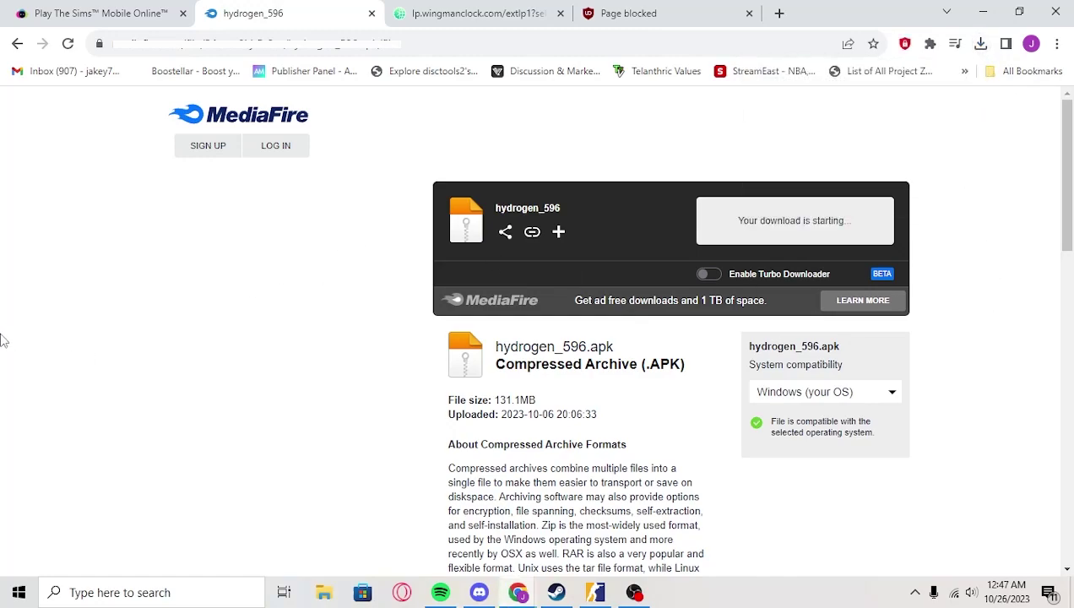
{"action": "left_click", "coordinate": [56, 13]}
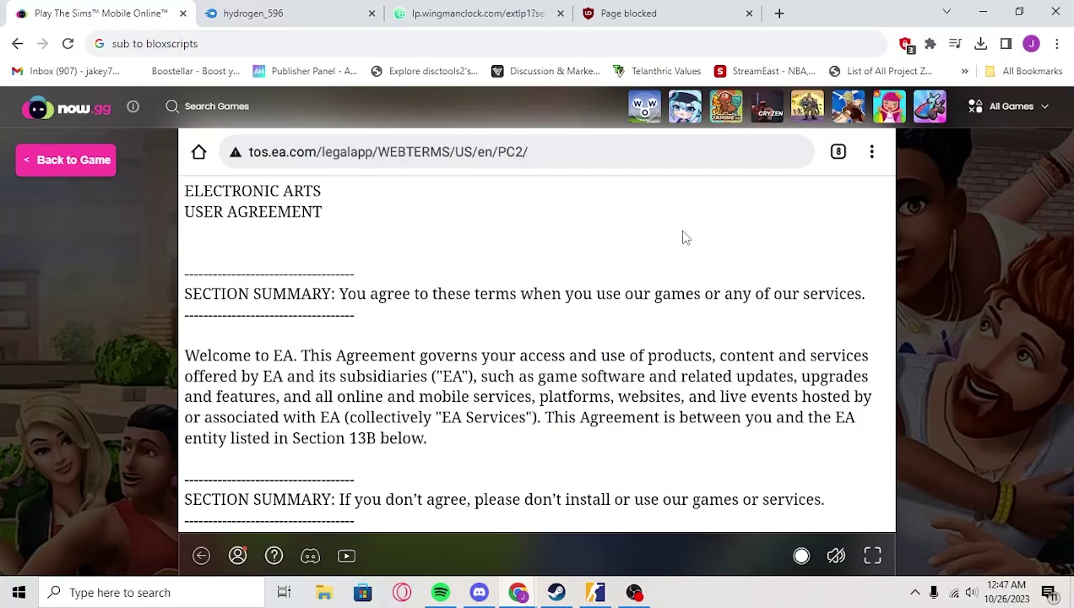
Copy the MediaFire hydrogen_596 page URL and load it in the emulator's in-game browser.
{"action": "left_click", "coordinate": [254, 14]}
{"action": "left_click", "coordinate": [489, 45]}
{"action": "left_click", "coordinate": [148, 12]}
{"action": "left_click", "coordinate": [425, 152]}
{"action": "type", "text": "https://www.mediafire.com/file/34uvvs9hjr5o9ro/hydrogen_596.apk/file"}
{"action": "key", "text": "Return"}
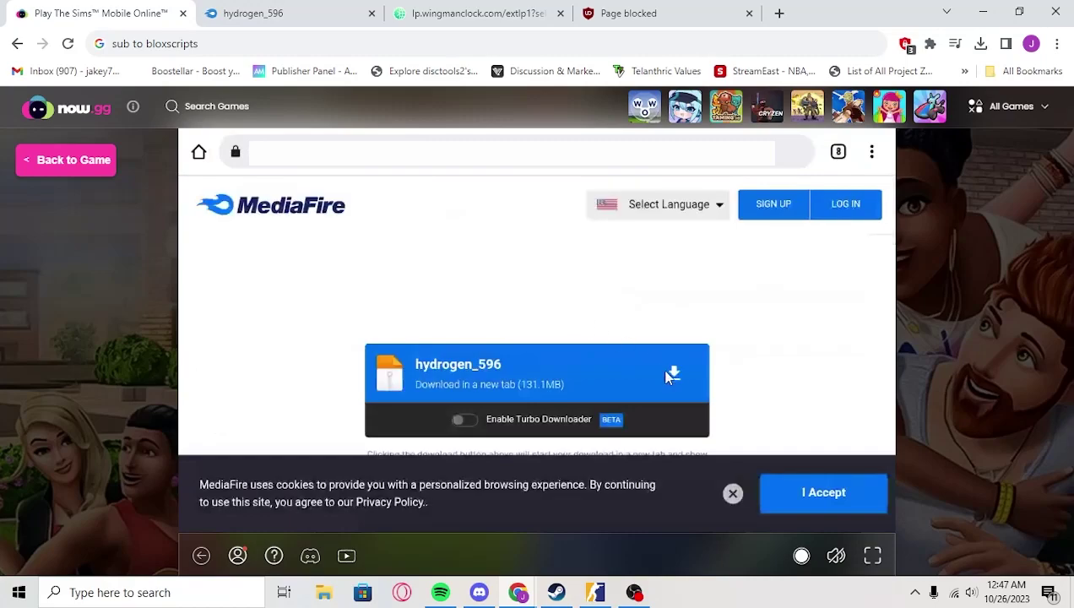
Download hydrogen_596.apk (131.10 MB) inside the emulator, keeping it despite the harmful-file warning.
{"action": "left_click", "coordinate": [673, 374]}
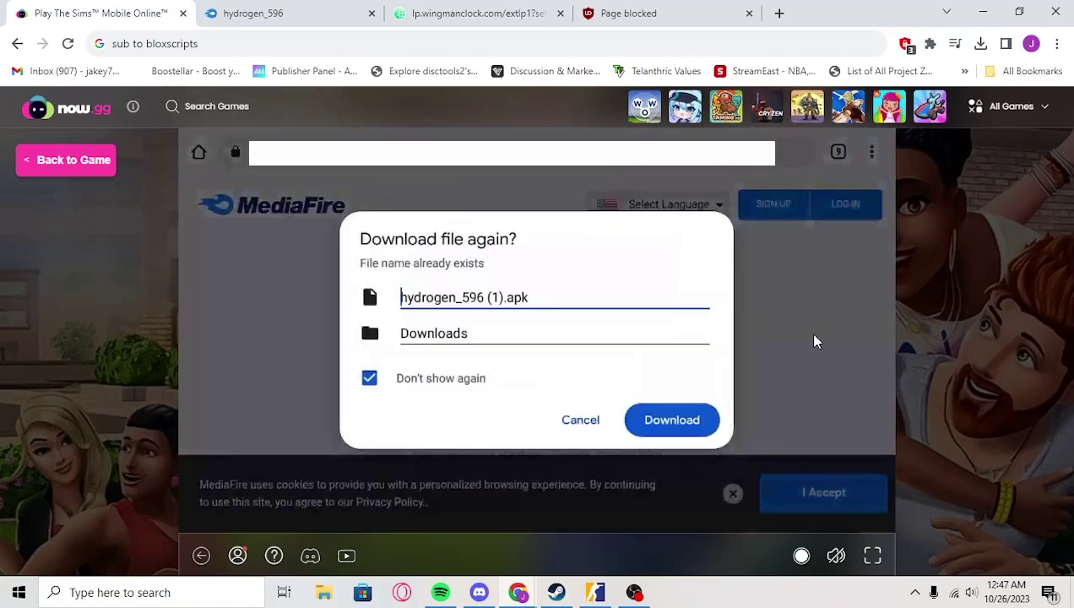
{"action": "left_click", "coordinate": [667, 427]}
{"action": "left_click", "coordinate": [654, 387]}
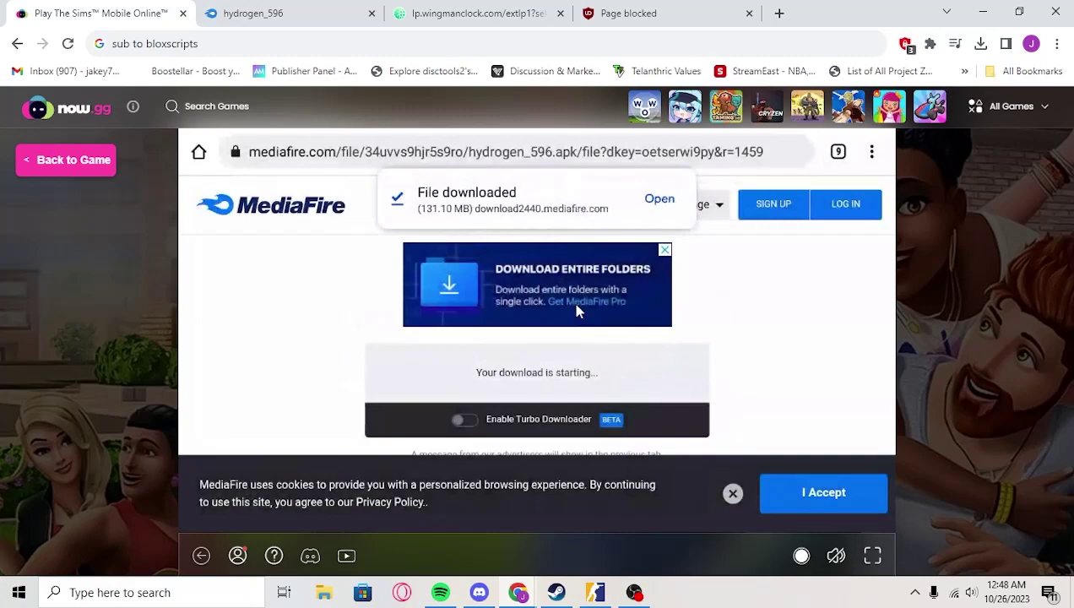
Install the downloaded hydrogen_596.apk as a Roblox update and launch Roblox.
{"action": "left_click", "coordinate": [873, 152]}
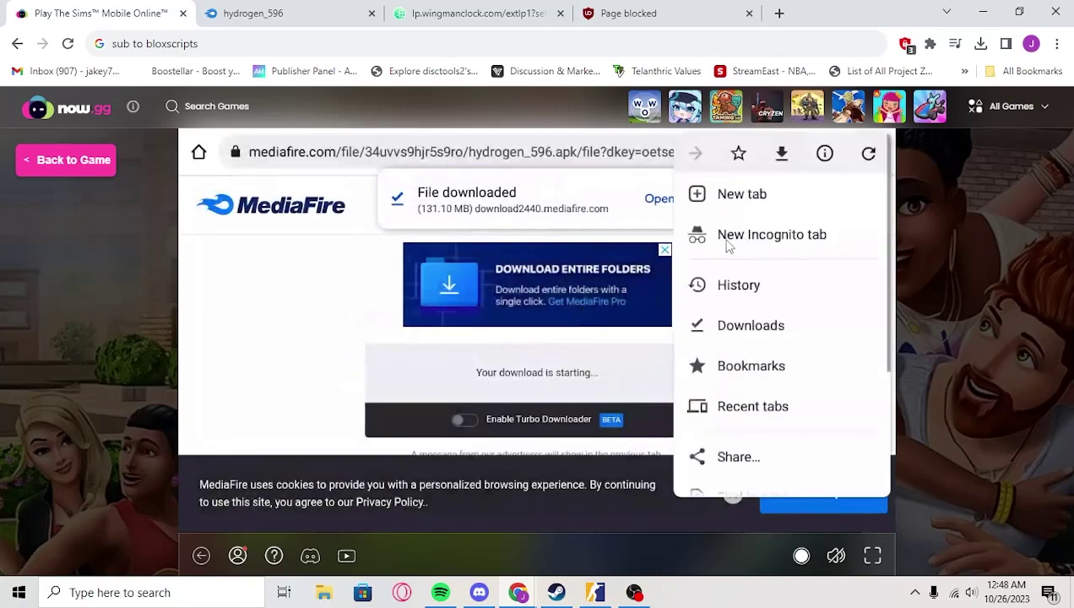
{"action": "left_click", "coordinate": [752, 325]}
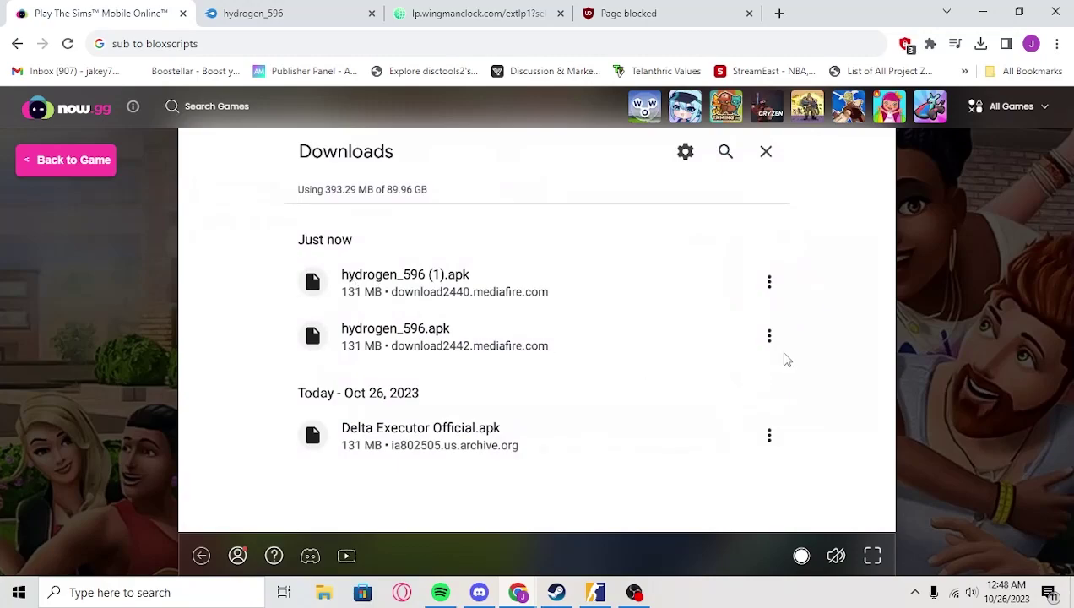
{"action": "left_click", "coordinate": [668, 340]}
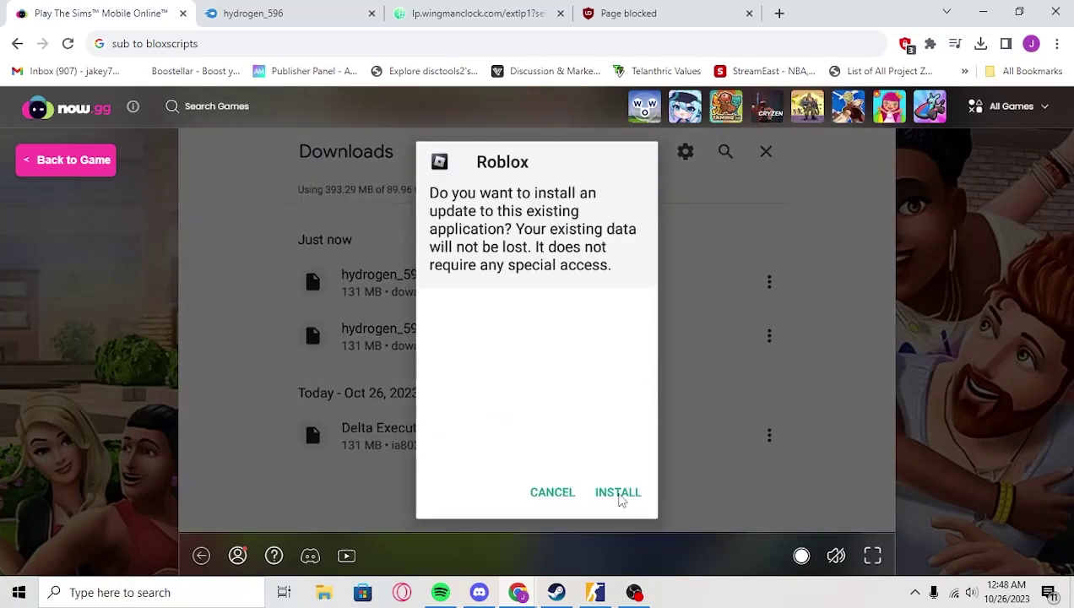
{"action": "left_click", "coordinate": [619, 494]}
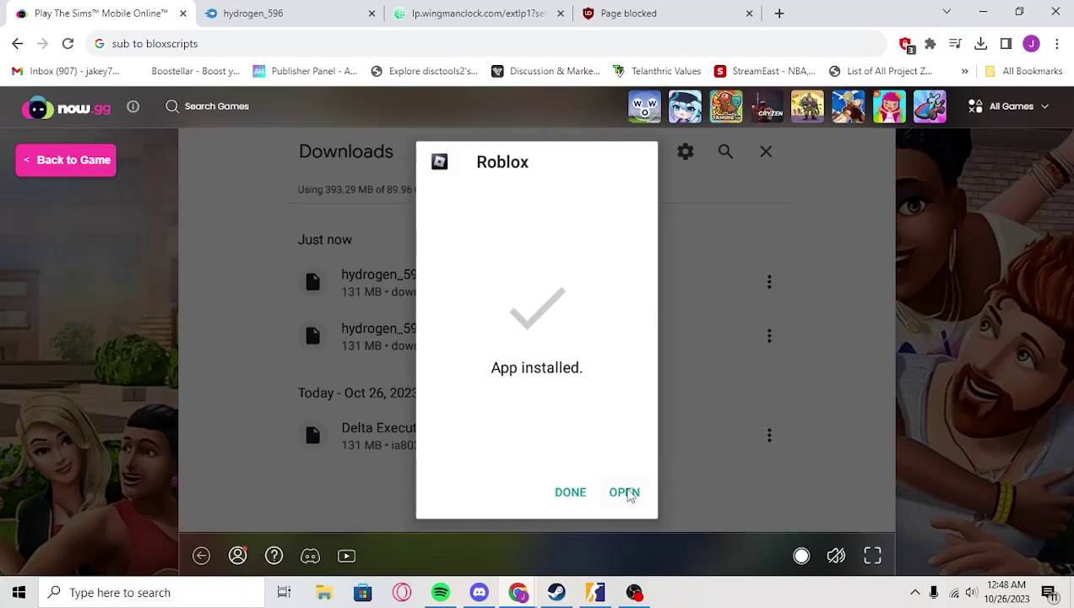
{"action": "left_click", "coordinate": [625, 492]}
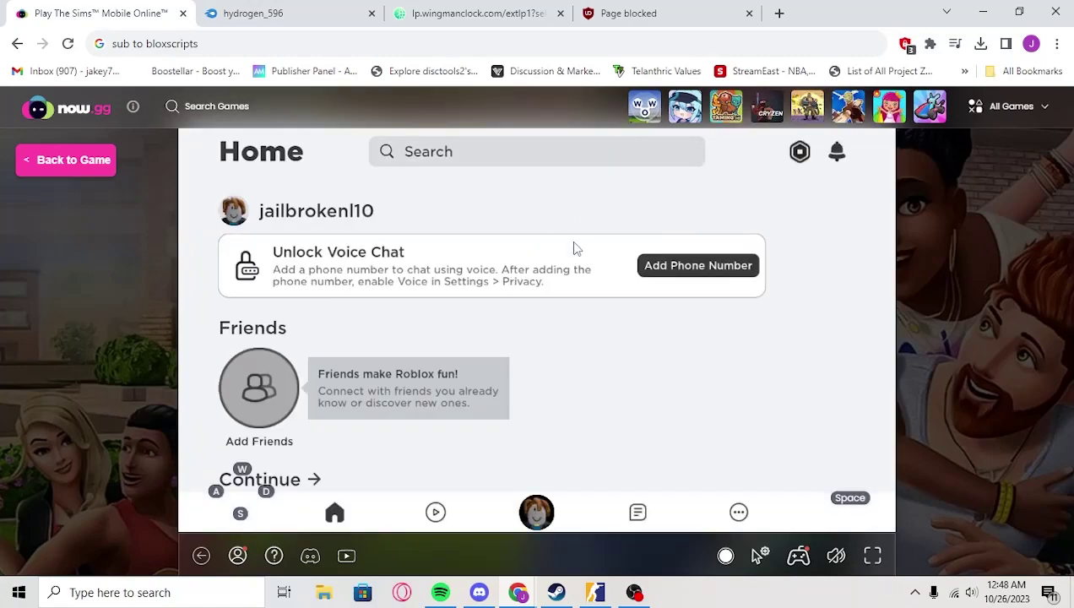
Scroll the Roblox Home page down to the Continue row showing BIG Paintball 2!
{"action": "scroll", "coordinate": [616, 390], "scroll_direction": "down", "scroll_amount": 3}
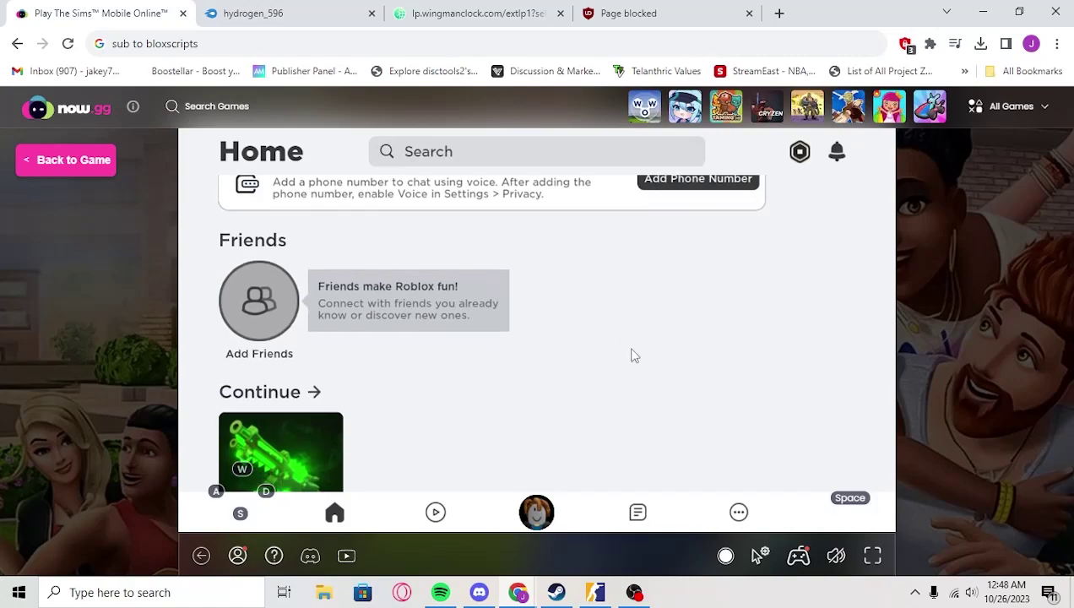
{"action": "scroll", "coordinate": [492, 326], "scroll_direction": "down", "scroll_amount": 3}
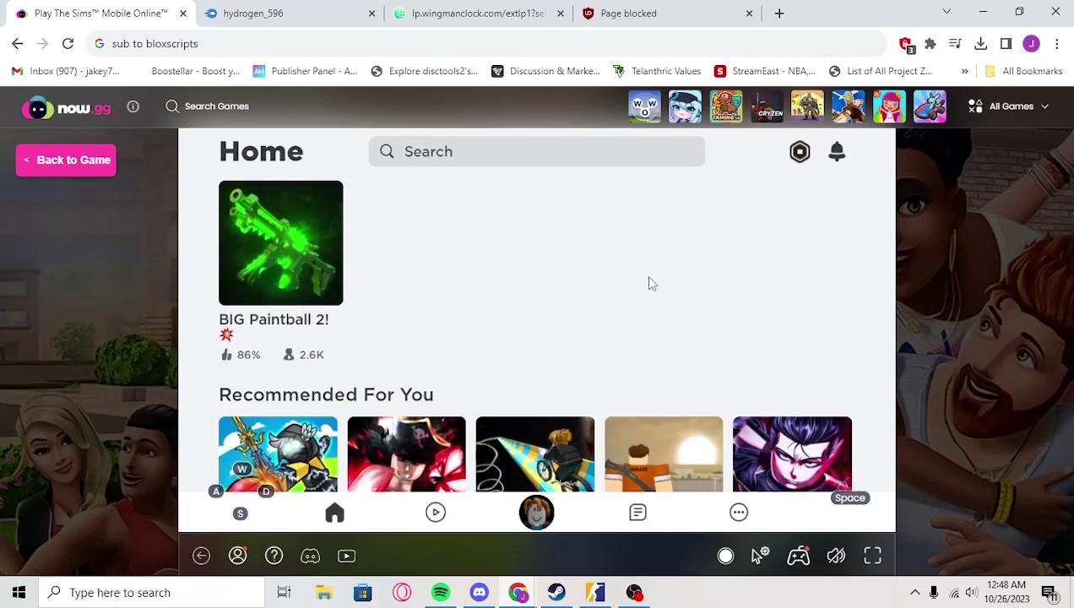
{"action": "scroll", "coordinate": [631, 290], "scroll_direction": "down", "scroll_amount": 1}
{"action": "scroll", "coordinate": [593, 271], "scroll_direction": "up", "scroll_amount": 2}
{"action": "scroll", "coordinate": [598, 329], "scroll_direction": "down", "scroll_amount": 1}
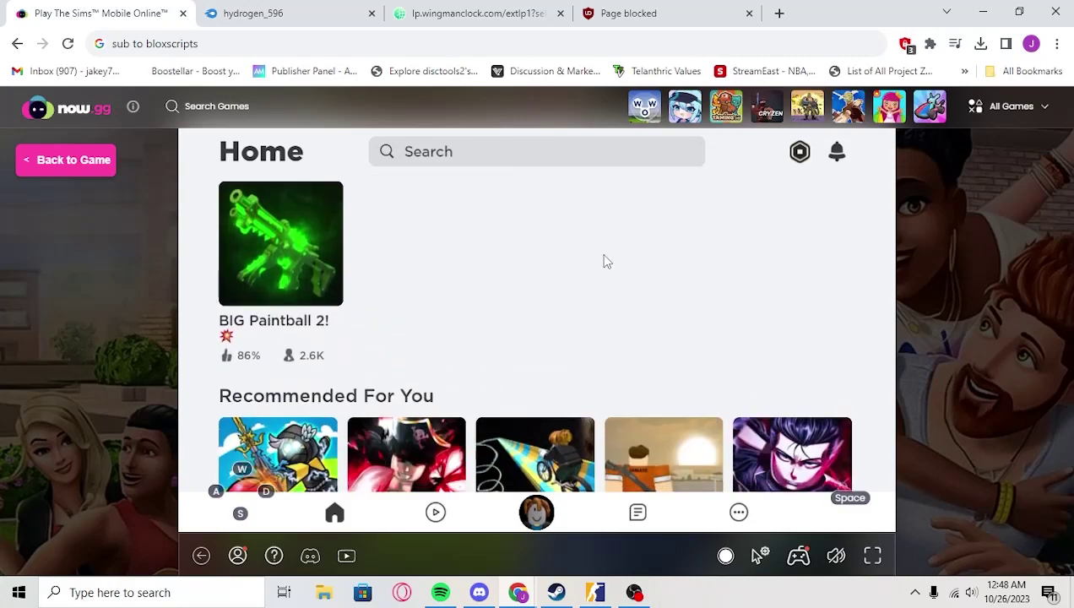
{"action": "scroll", "coordinate": [607, 264], "scroll_direction": "up", "scroll_amount": 1}
{"action": "scroll", "coordinate": [592, 278], "scroll_direction": "down", "scroll_amount": 2}
{"action": "scroll", "coordinate": [583, 285], "scroll_direction": "up", "scroll_amount": 5}
{"action": "scroll", "coordinate": [596, 292], "scroll_direction": "down", "scroll_amount": 3}
{"action": "scroll", "coordinate": [587, 338], "scroll_direction": "up", "scroll_amount": 2}
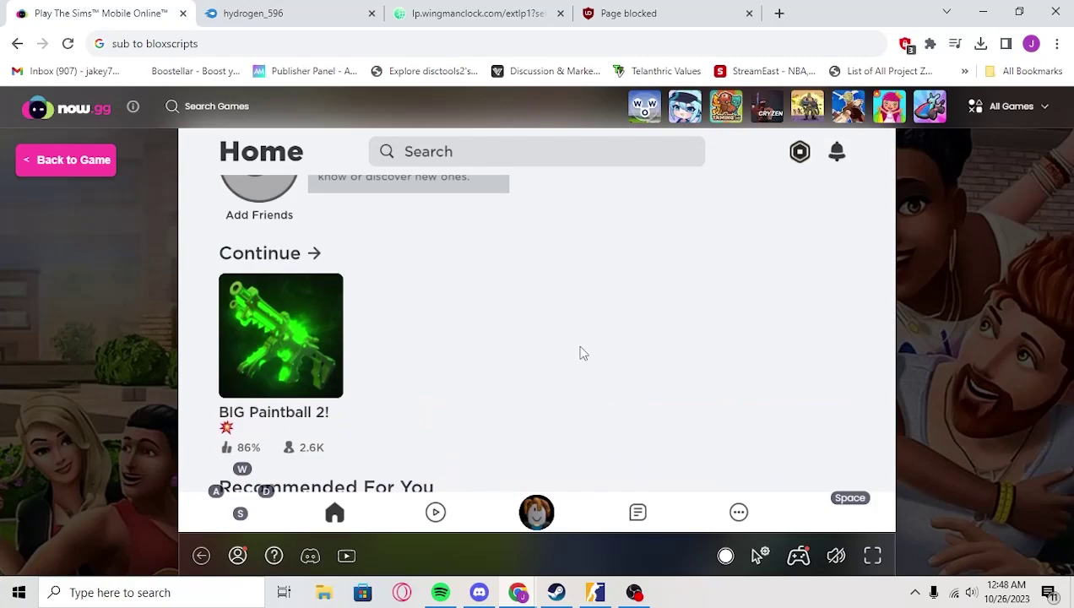
{"action": "scroll", "coordinate": [591, 329], "scroll_direction": "down", "scroll_amount": 1}
Open BIG Paintball 2!, start playing, and switch Hydrogen to its script editor.
{"action": "left_click", "coordinate": [291, 307]}
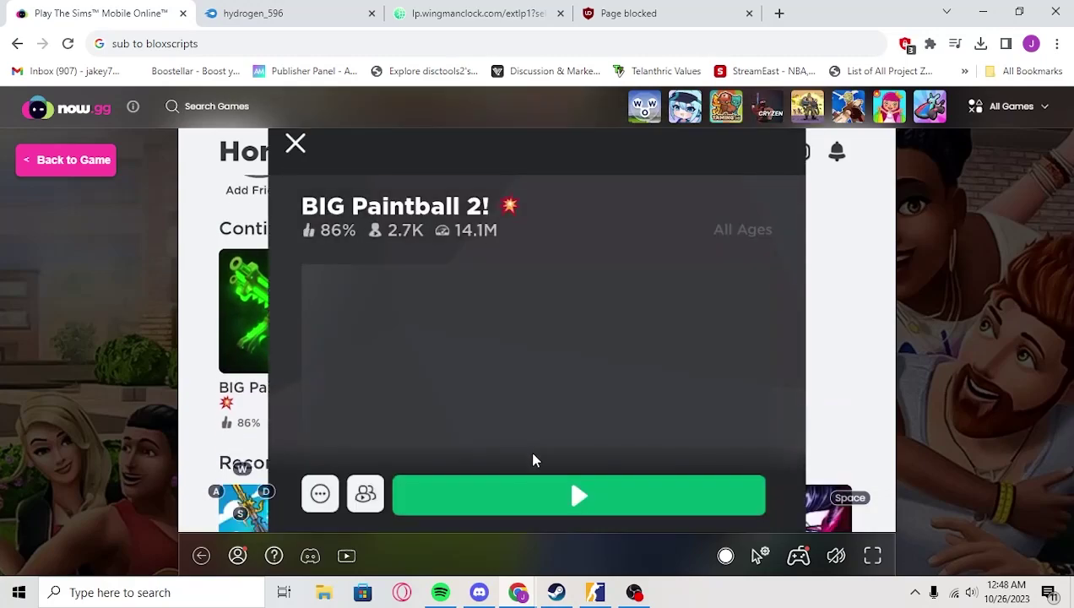
{"action": "left_click", "coordinate": [552, 491]}
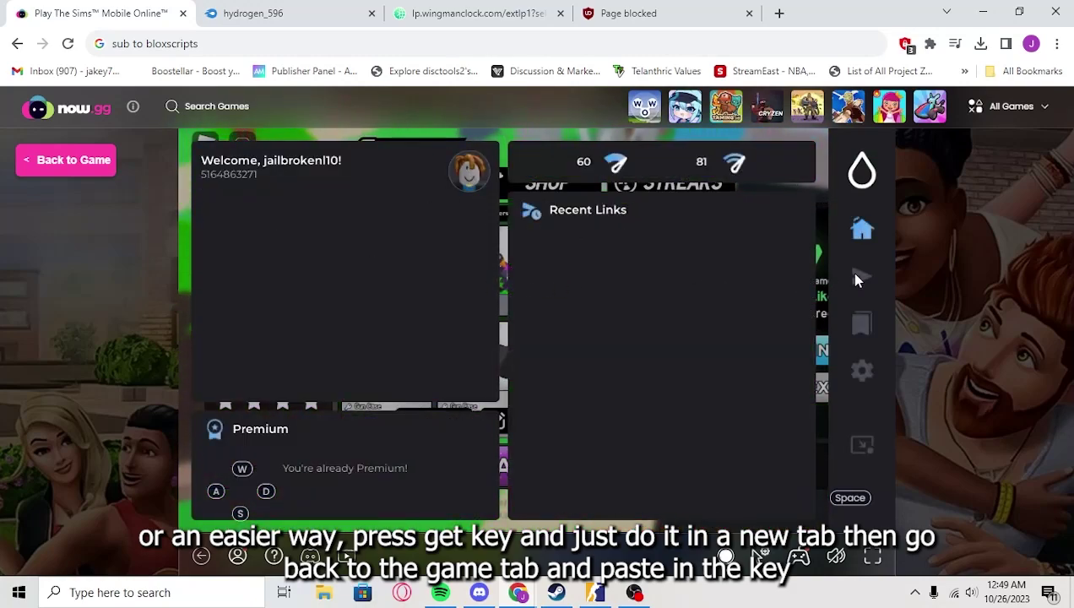
{"action": "left_click", "coordinate": [858, 278]}
Replace the sample line with the bigpaintball2-killall loadstring, execute it, and close Hydrogen.
{"action": "key", "text": "BackSpace"}
{"action": "key", "text": "BackSpace"}
{"action": "key", "text": "BackSpace"}
{"action": "key", "text": "BackSpace"}
{"action": "key", "text": "BackSpace"}
{"action": "key", "text": "BackSpace"}
{"action": "key", "text": "BackSpace"}
{"action": "key", "text": "BackSpace"}
{"action": "key", "text": "BackSpace"}
{"action": "key", "text": "BackSpace"}
{"action": "key", "text": "BackSpace"}
{"action": "key", "text": "BackSpace"}
{"action": "key", "text": "BackSpace"}
{"action": "key", "text": "BackSpace"}
{"action": "key", "text": "BackSpace"}
{"action": "key", "text": "BackSpace"}
{"action": "key", "text": "BackSpace"}
{"action": "key", "text": "BackSpace"}
{"action": "key", "text": "BackSpace"}
{"action": "key", "text": "BackSpace"}
{"action": "key", "text": "BackSpace"}
{"action": "key", "text": "BackSpace"}
{"action": "key", "text": "BackSpace"}
{"action": "key", "text": "BackSpace"}
{"action": "key", "text": "BackSpace"}
{"action": "key", "text": "BackSpace"}
{"action": "key", "text": "BackSpace"}
{"action": "key", "text": "BackSpace"}
{"action": "key", "text": "BackSpace"}
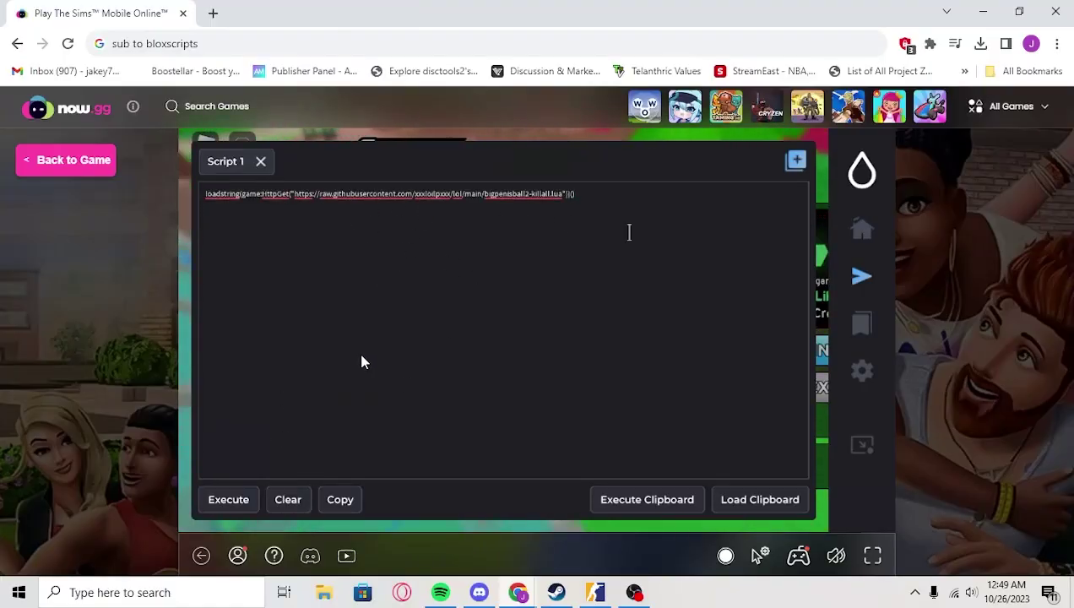
{"action": "left_click", "coordinate": [230, 498]}
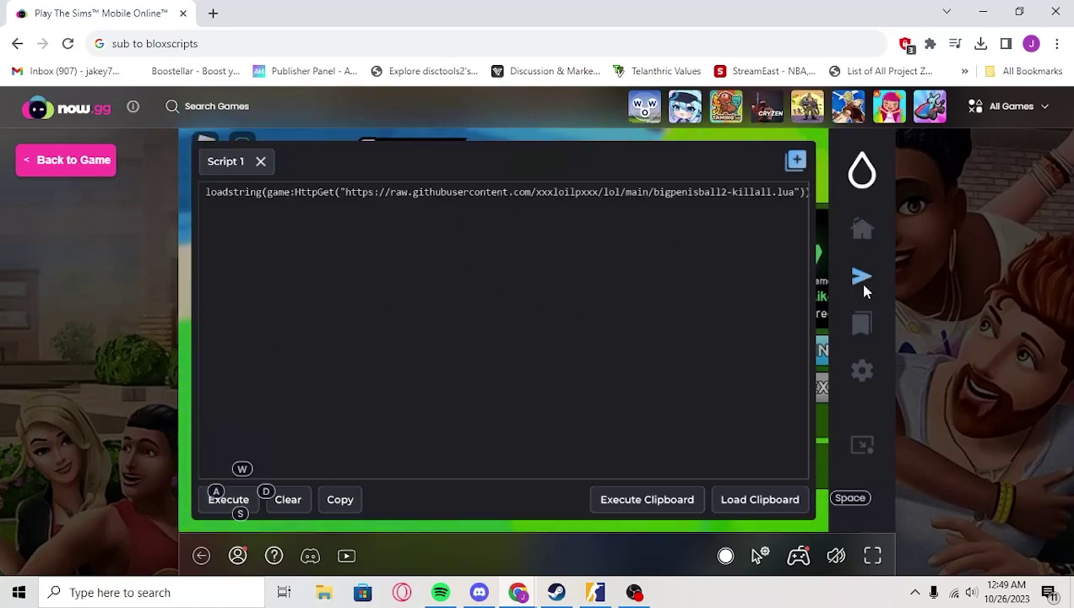
{"action": "left_click", "coordinate": [860, 445]}
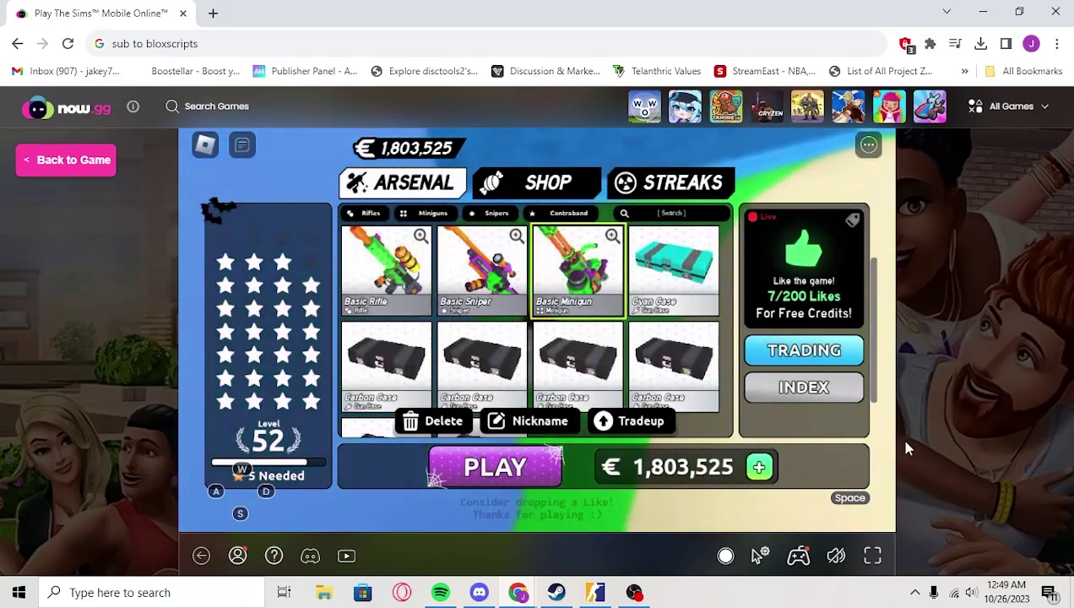
Join a TDM match from the Arsenal menu and fire repeatedly to tag opponents.
{"action": "left_click", "coordinate": [505, 467]}
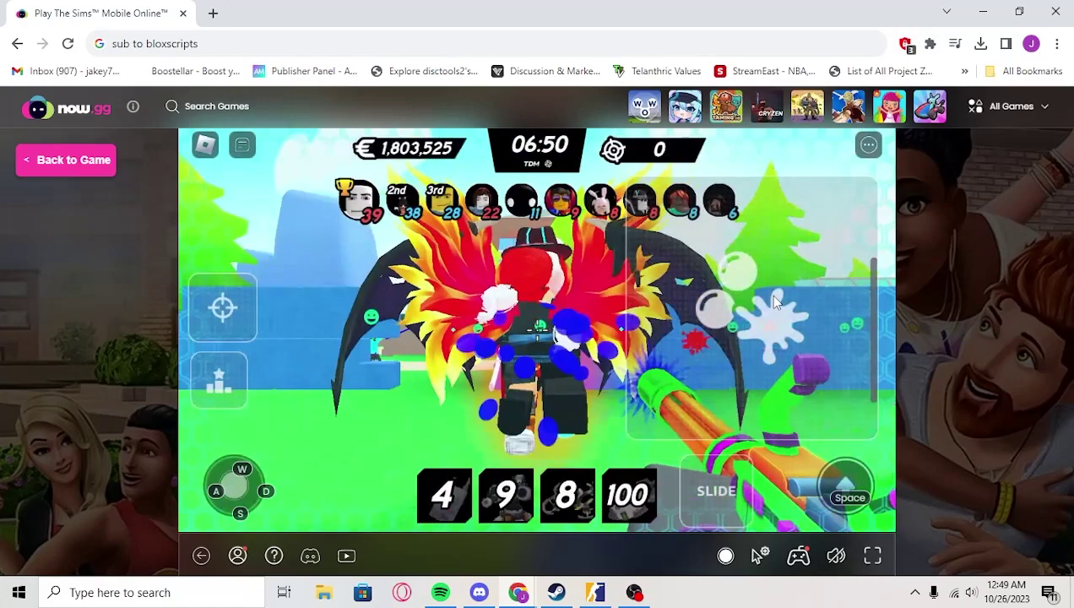
{"action": "left_click", "coordinate": [764, 302]}
{"action": "left_click", "coordinate": [752, 301]}
{"action": "left_click", "coordinate": [739, 300]}
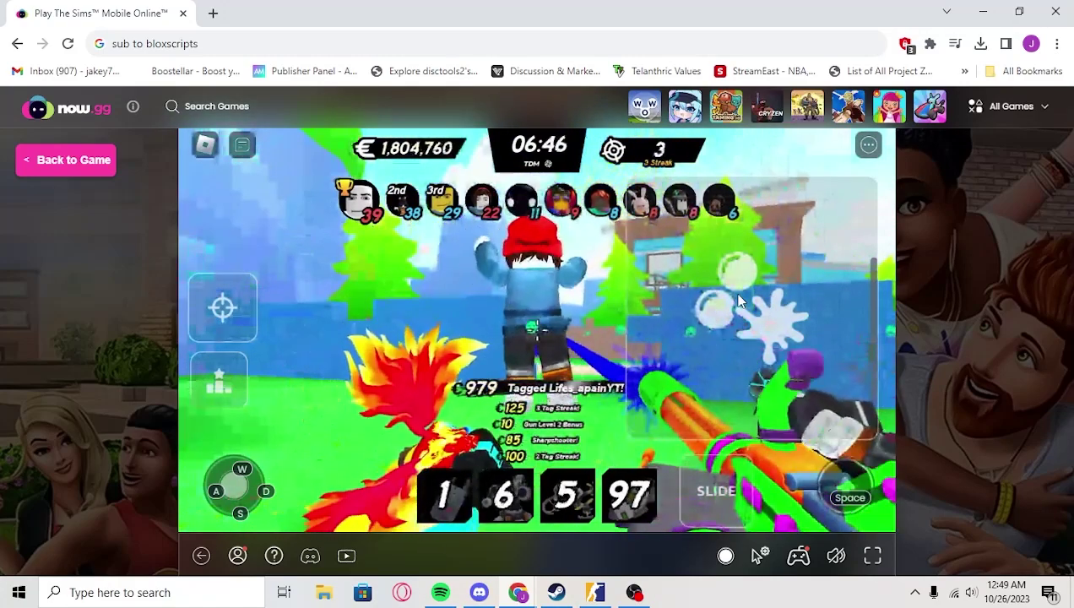
{"action": "left_click", "coordinate": [740, 302]}
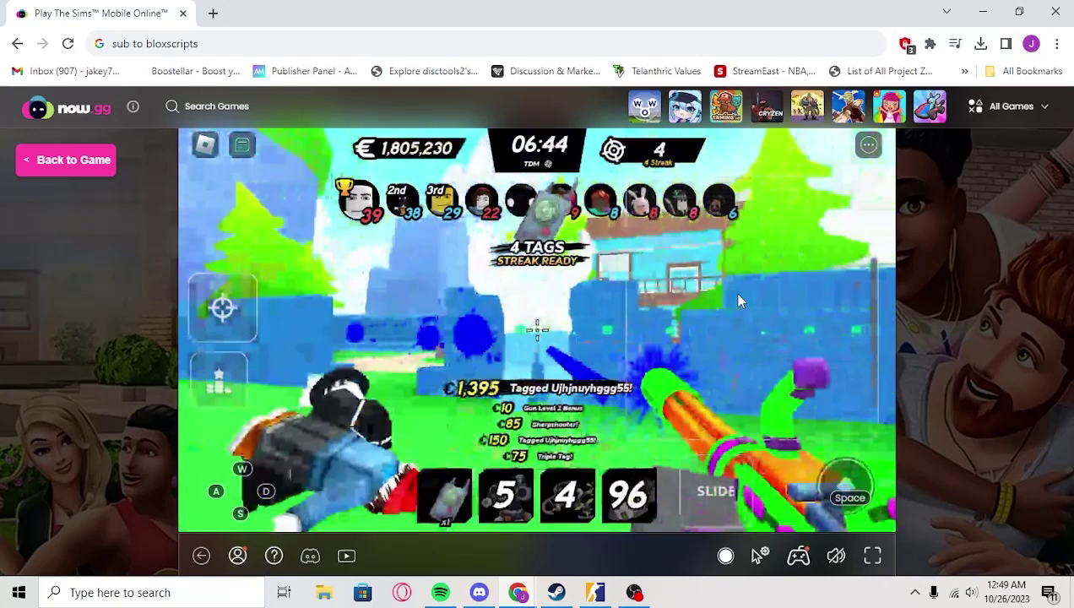
{"action": "left_click", "coordinate": [739, 301]}
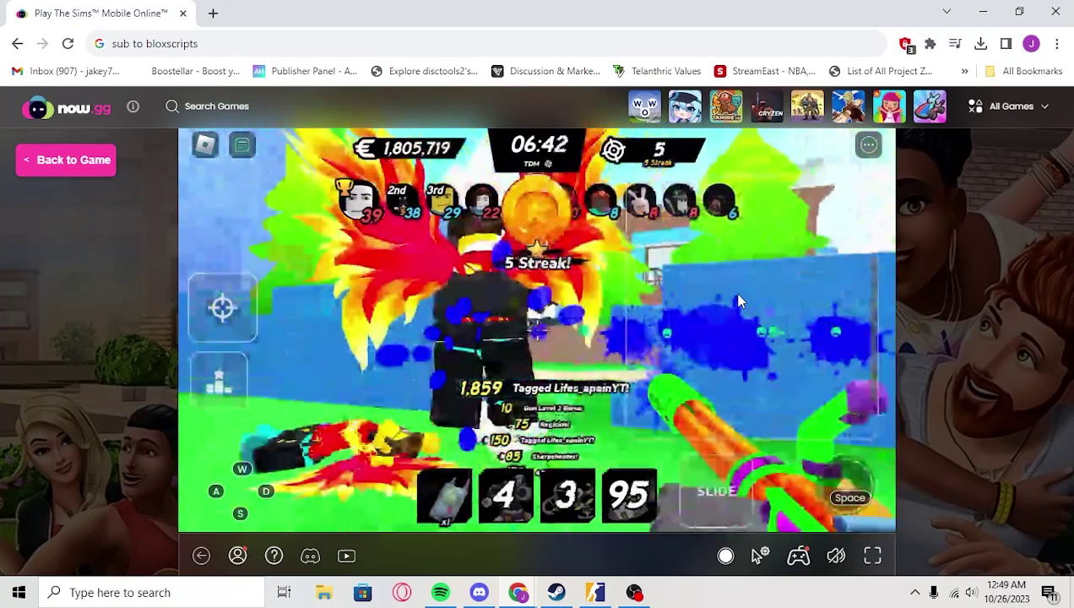
{"action": "left_click", "coordinate": [739, 302]}
{"action": "left_click", "coordinate": [739, 302]}
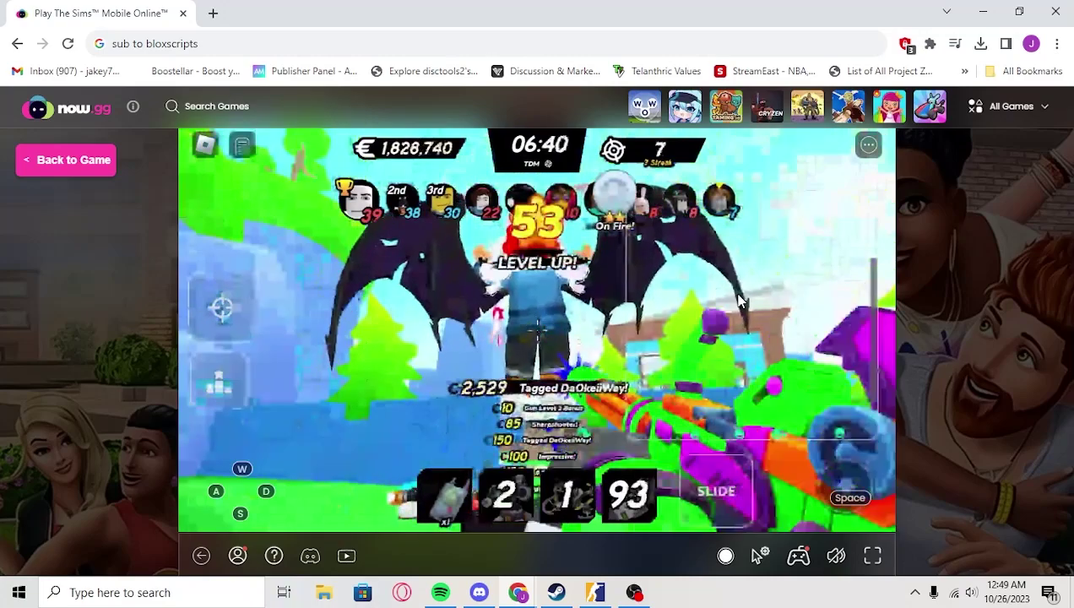
{"action": "left_click", "coordinate": [736, 325]}
{"action": "left_click", "coordinate": [736, 325]}
{"action": "left_click", "coordinate": [736, 325]}
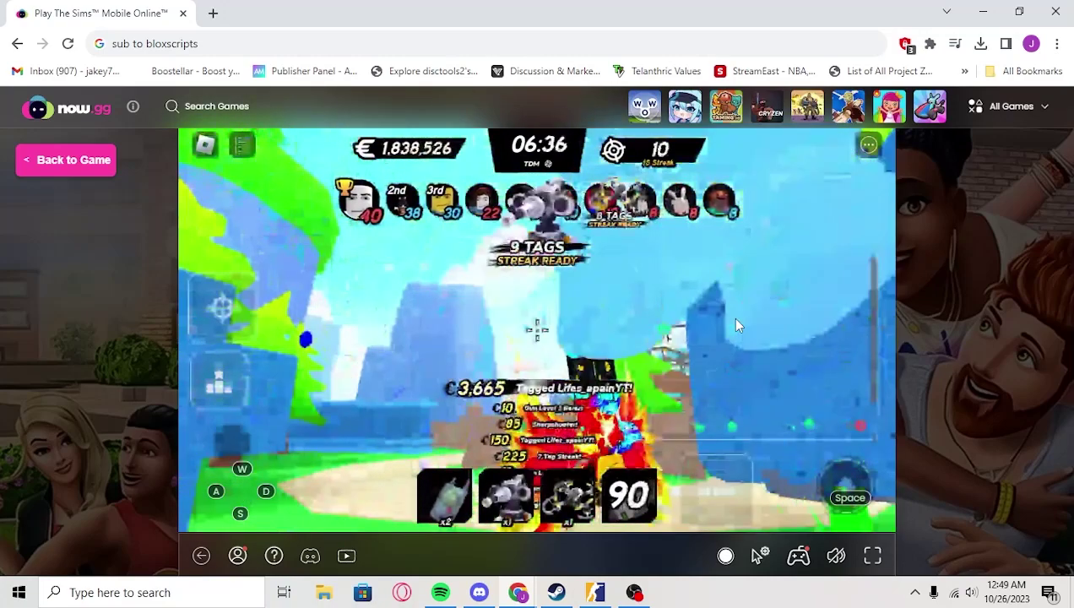
{"action": "left_click", "coordinate": [737, 326]}
{"action": "left_click", "coordinate": [736, 325]}
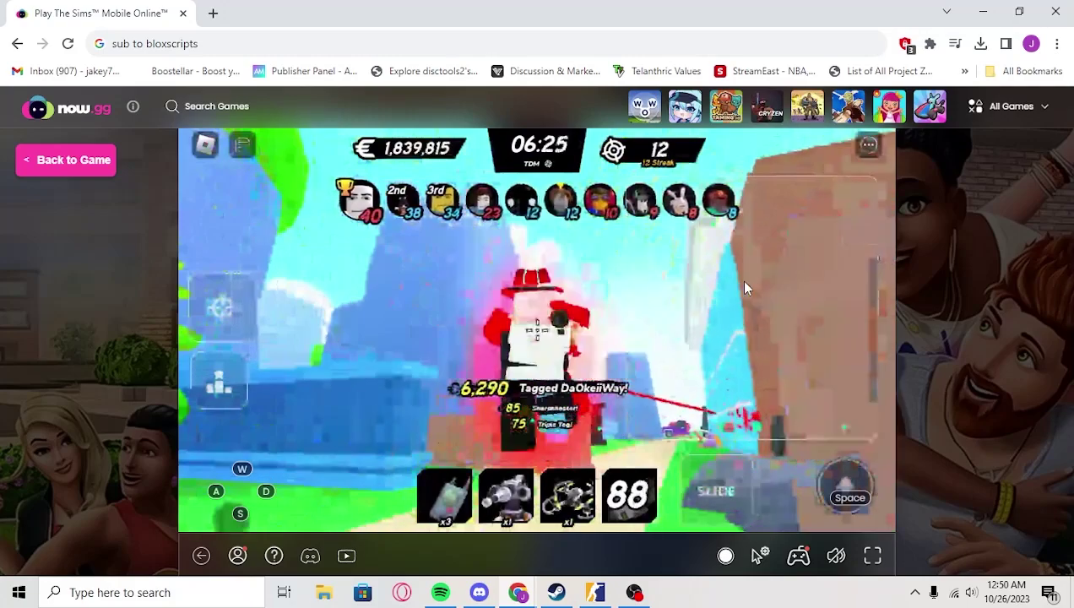
{"action": "left_click", "coordinate": [541, 323]}
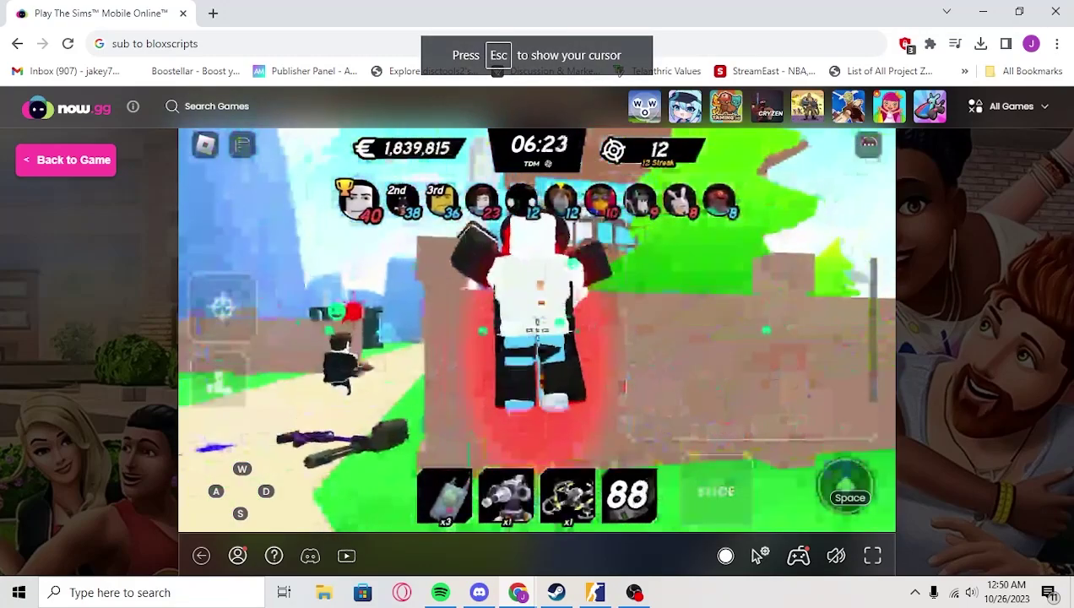